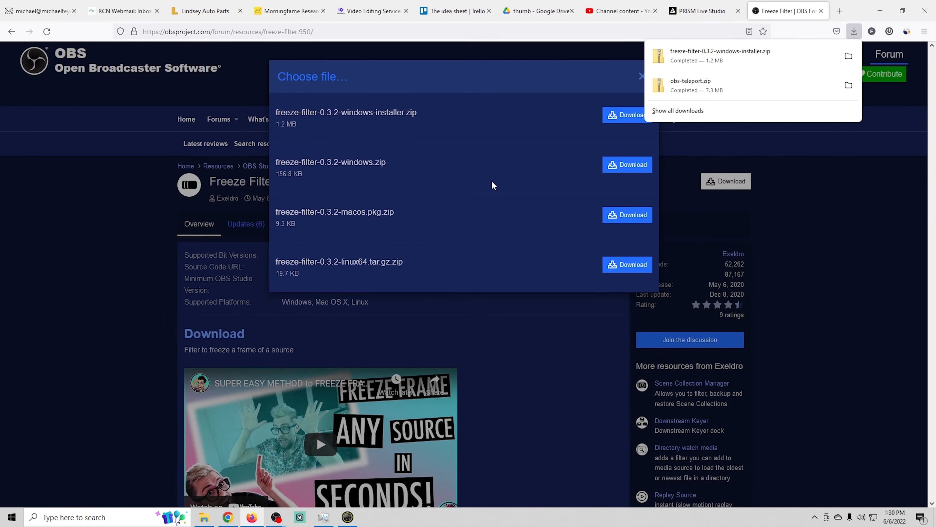
# Step: Extract freeze-filter-0.3.2-windows-installer.zip in the Downloads folder to its default destination
pyautogui.click(205, 517)
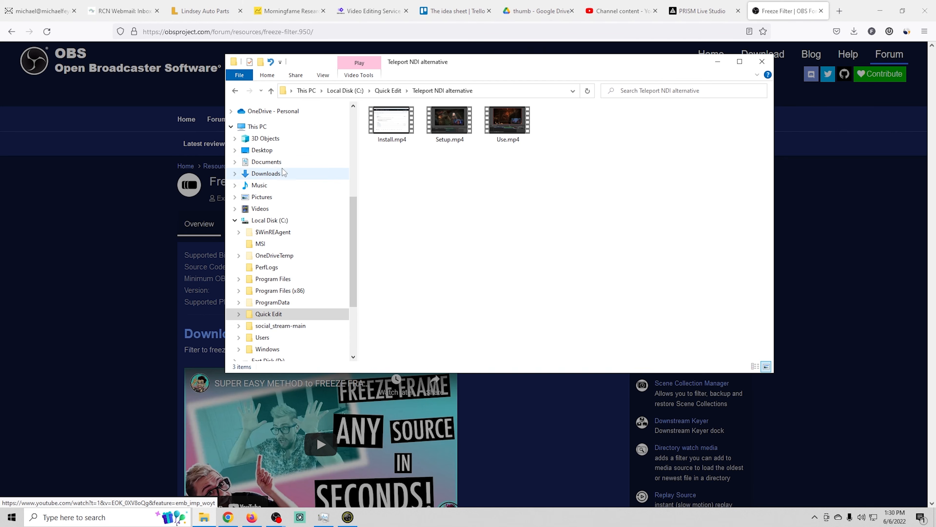
pyautogui.click(266, 173)
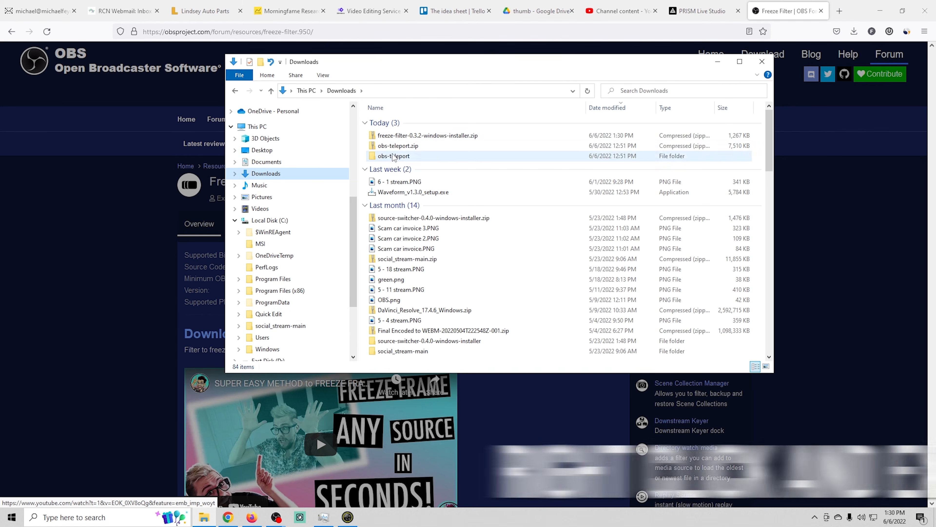
pyautogui.rightClick(406, 139)
pyautogui.click(436, 180)
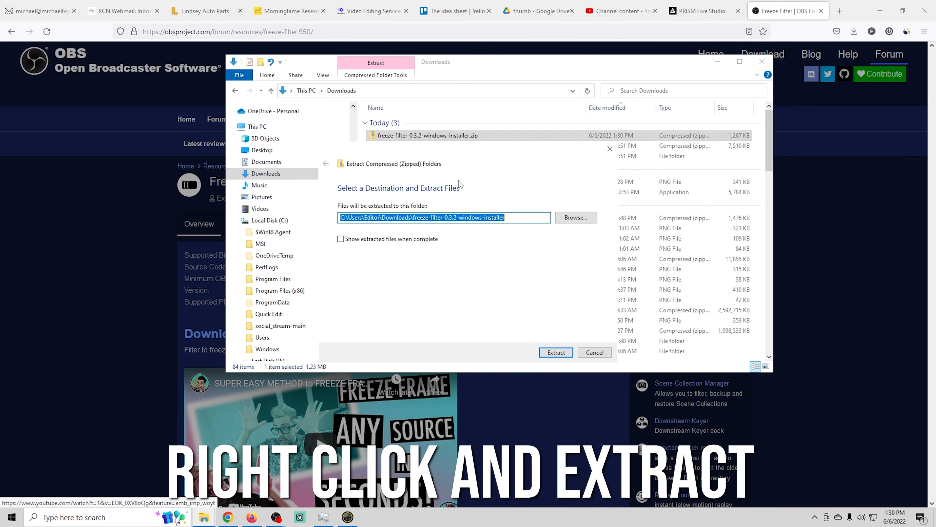
pyautogui.click(562, 352)
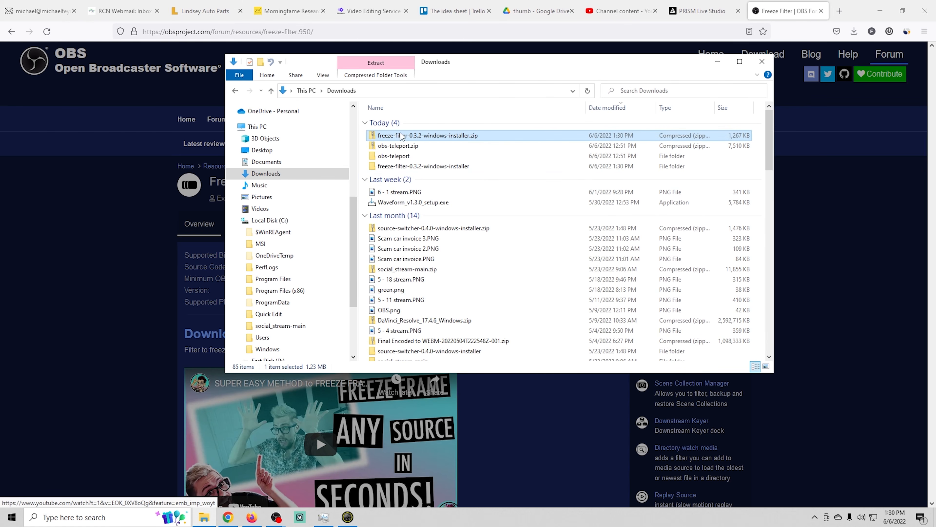
# Step: Run freeze-filter-installer.exe from the extracted freeze-filter-0.3.2-windows-installer folder, allowing it past the Windows SmartScreen block
pyautogui.click(391, 167)
pyautogui.doubleClick(391, 168)
pyautogui.doubleClick(407, 123)
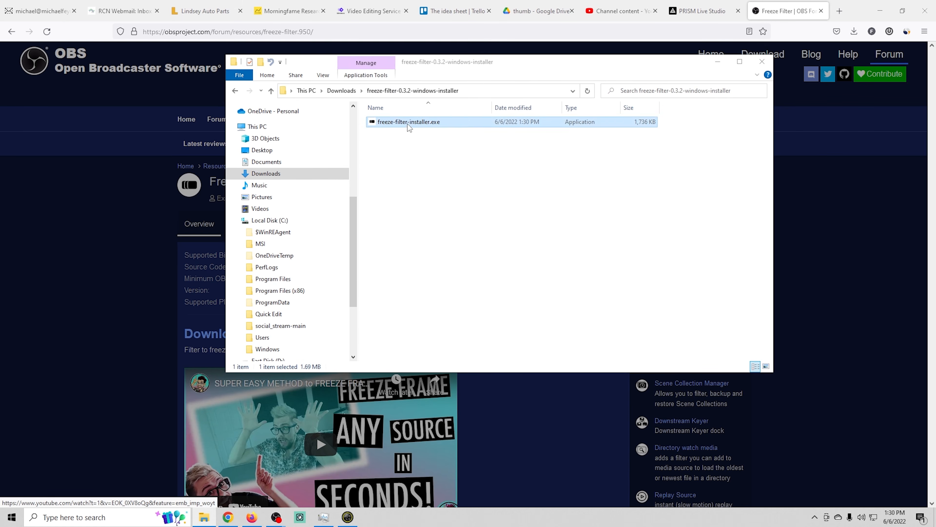
pyautogui.click(364, 187)
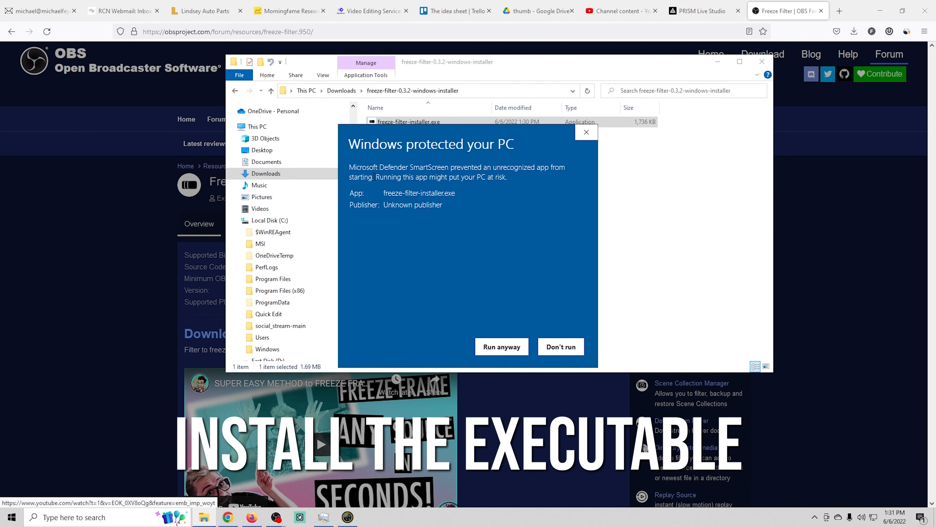
pyautogui.click(495, 346)
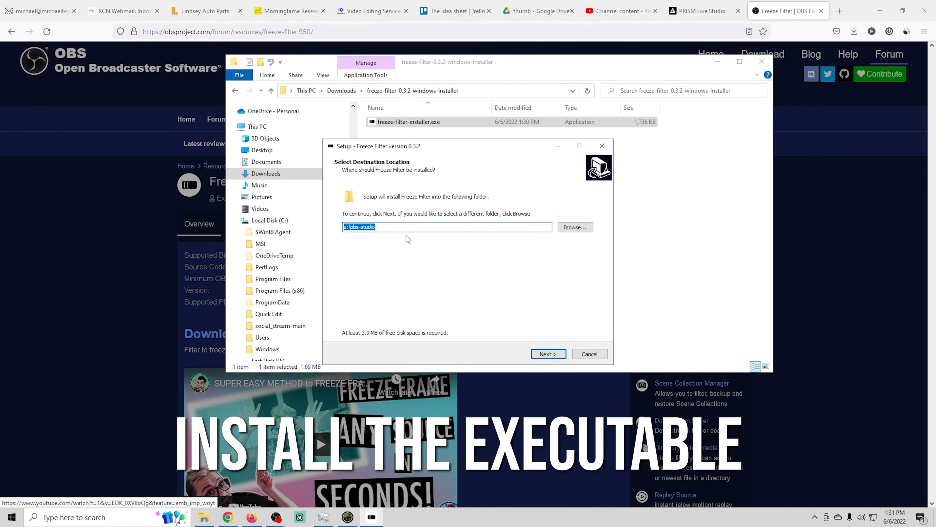
pyautogui.click(572, 227)
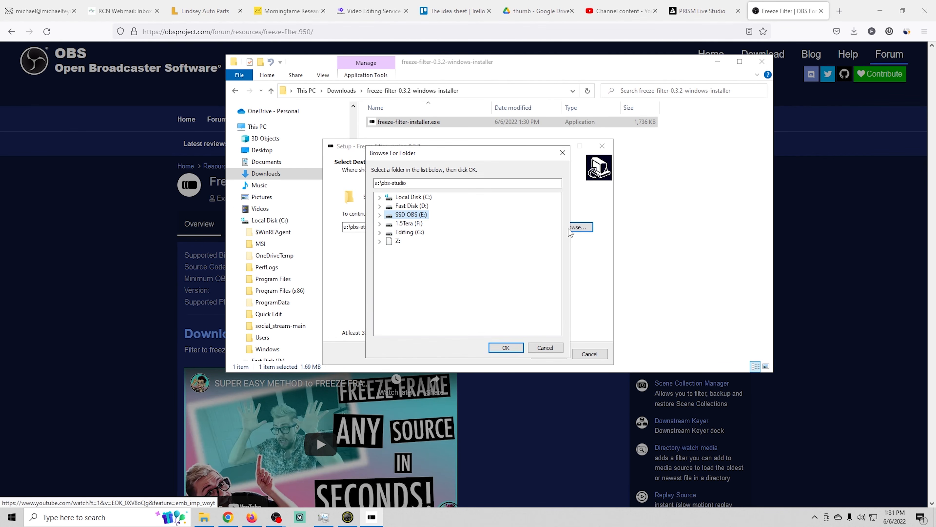
pyautogui.click(380, 197)
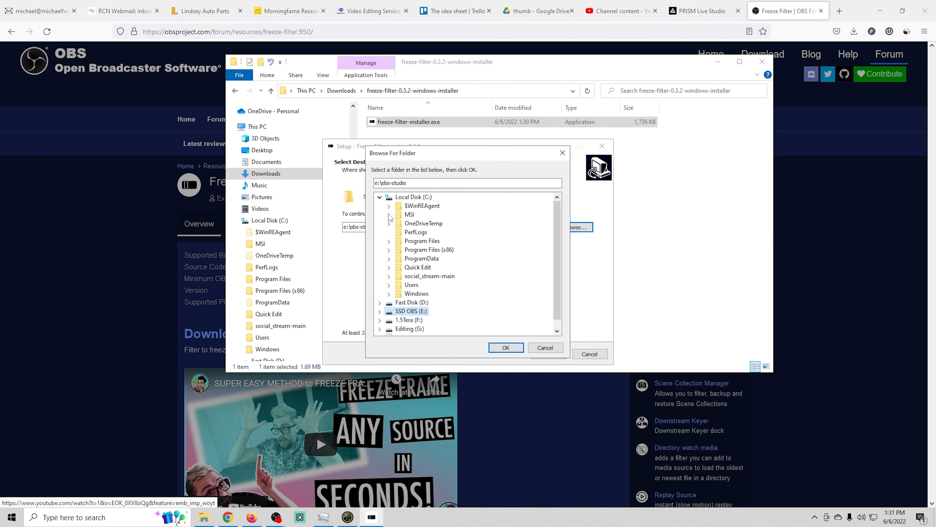
pyautogui.click(389, 241)
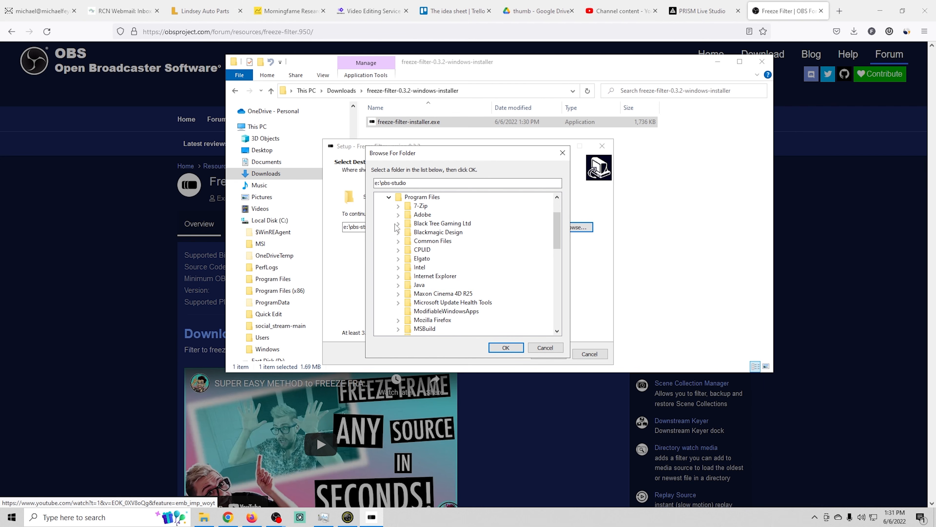
pyautogui.click(389, 198)
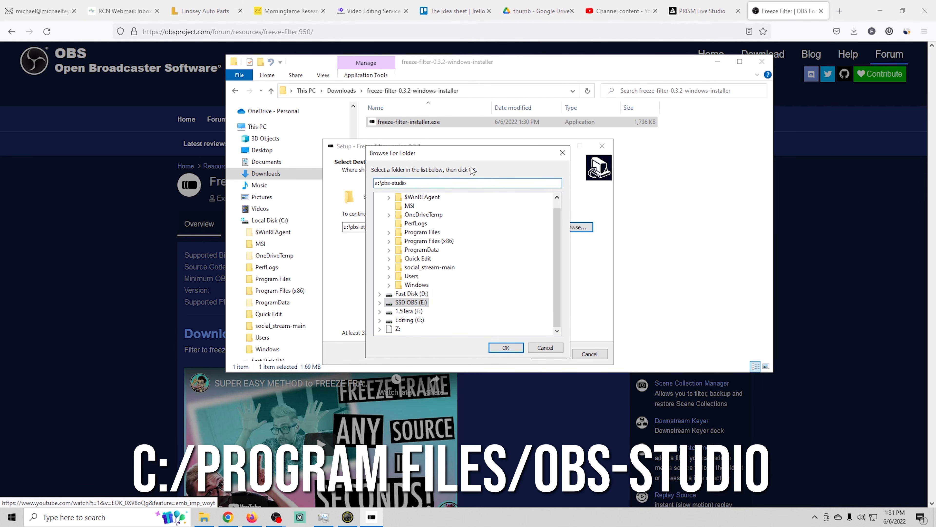
pyautogui.click(544, 348)
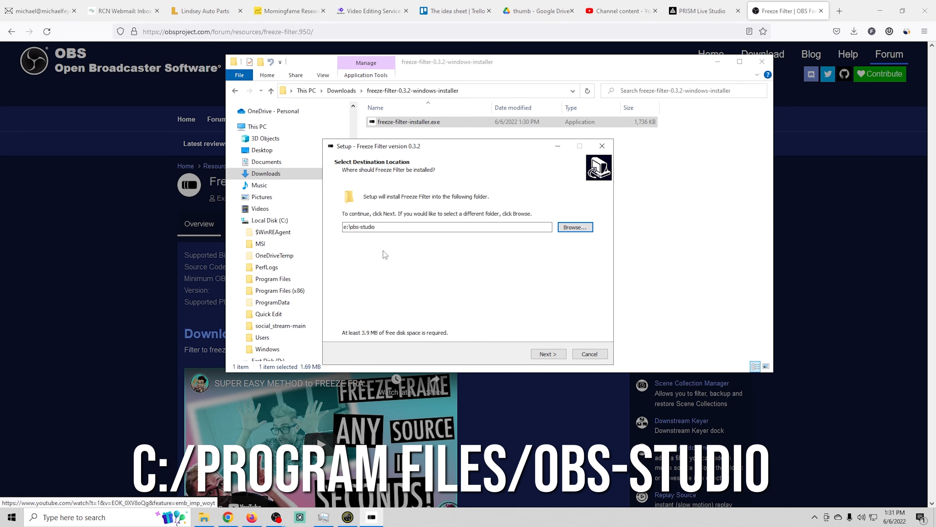
# Step: Install Freeze Filter into the existing e:\obs-studio folder with the Start Menu folder Freeze Filter, and exit the setup
pyautogui.click(547, 354)
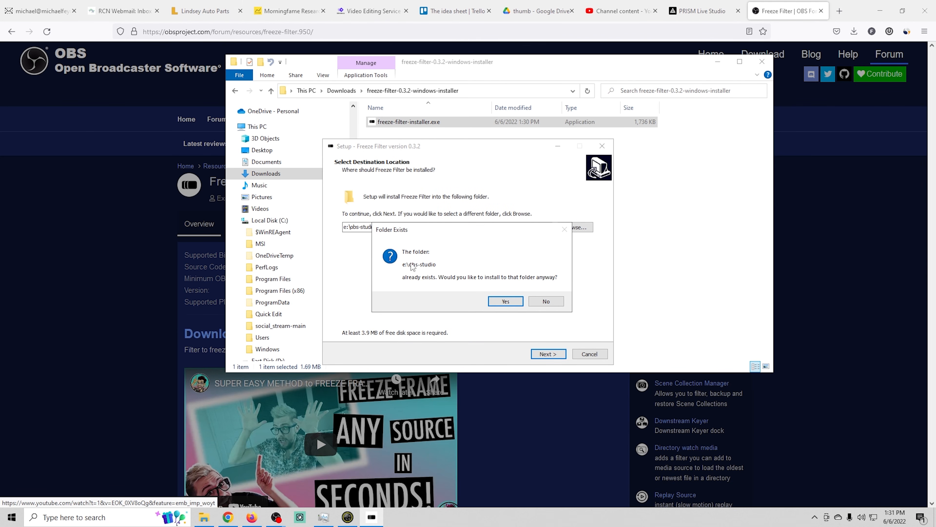
pyautogui.click(505, 302)
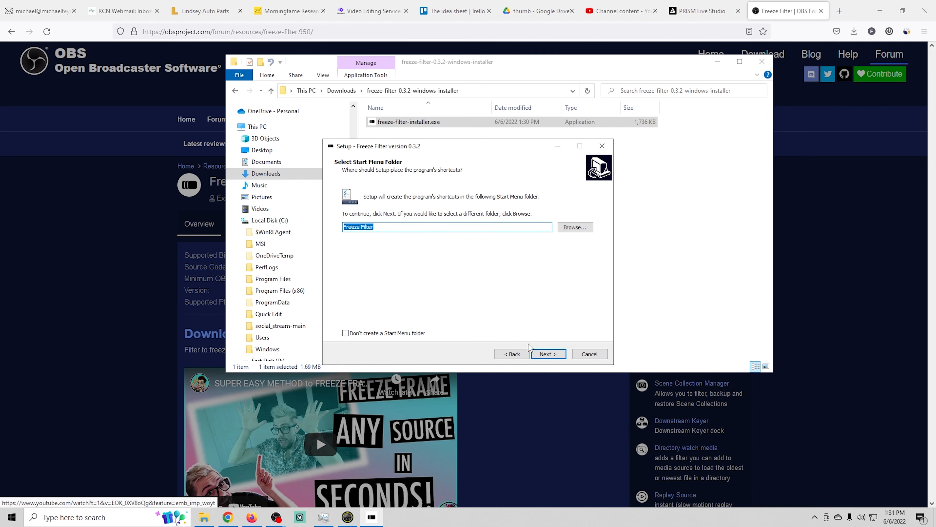
pyautogui.click(549, 354)
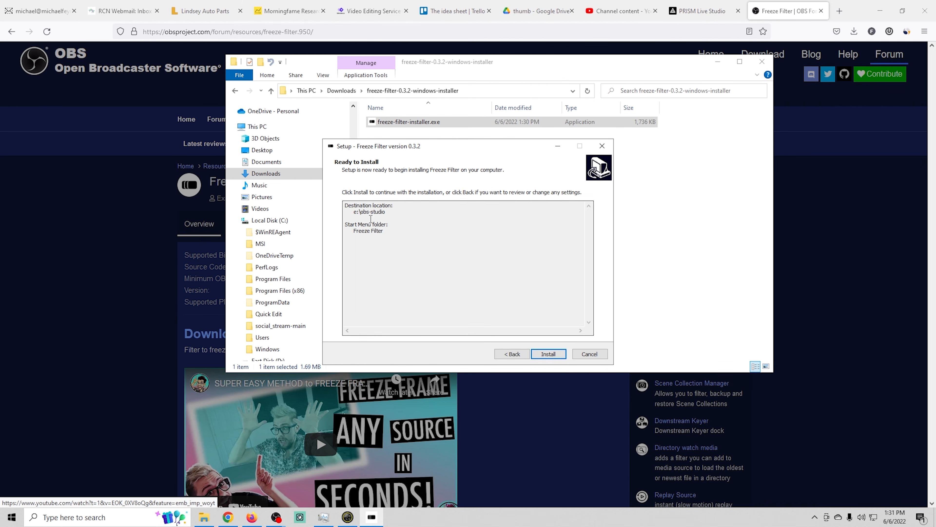
pyautogui.click(554, 354)
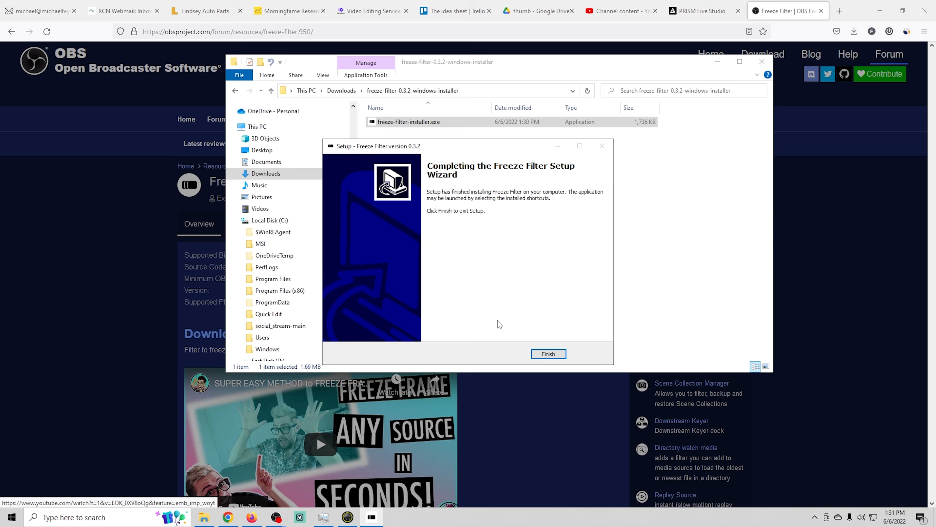
pyautogui.click(541, 354)
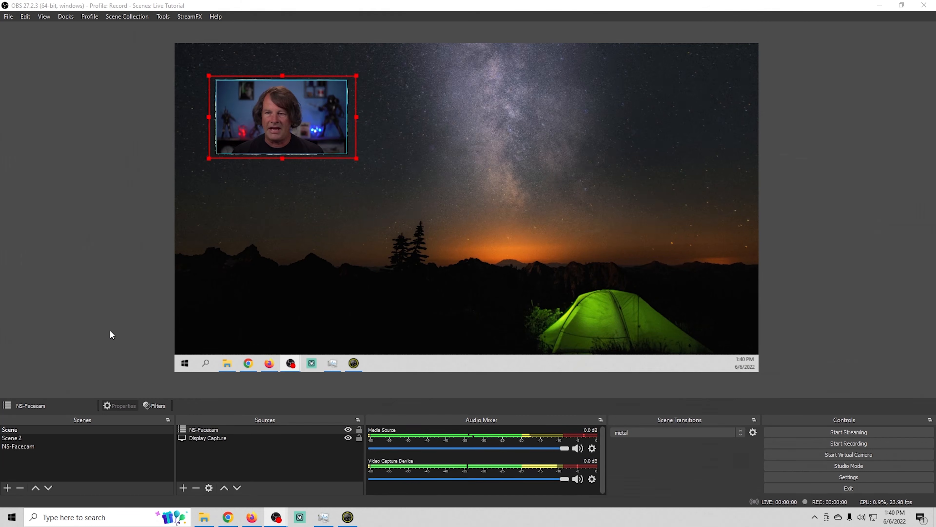
# Step: In OBS, look through Scene 2, Scene and NS-Facecam to compare their sources, ending on Scene
pyautogui.click(19, 437)
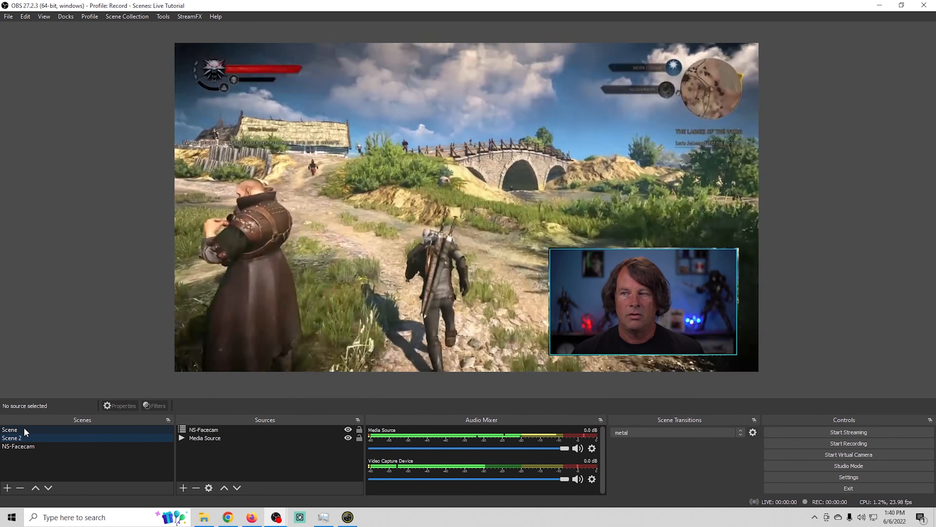
pyautogui.click(24, 427)
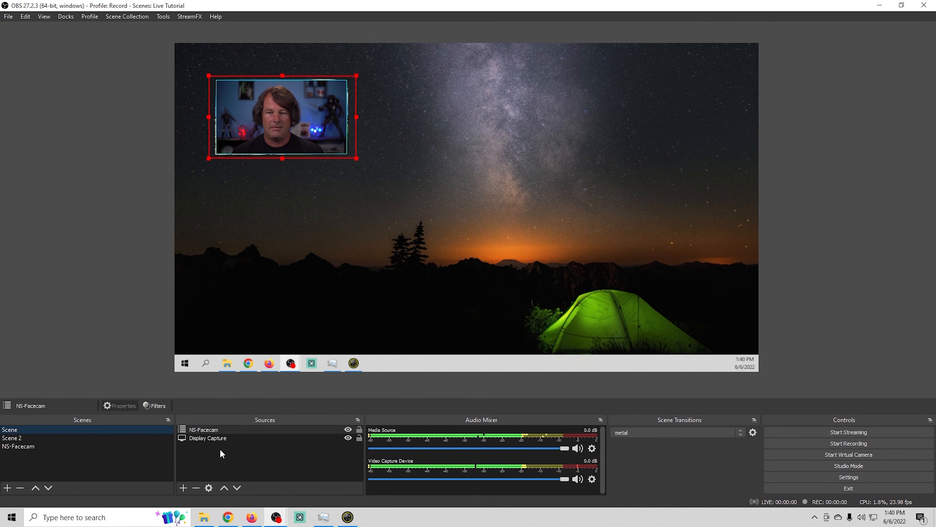
pyautogui.click(28, 446)
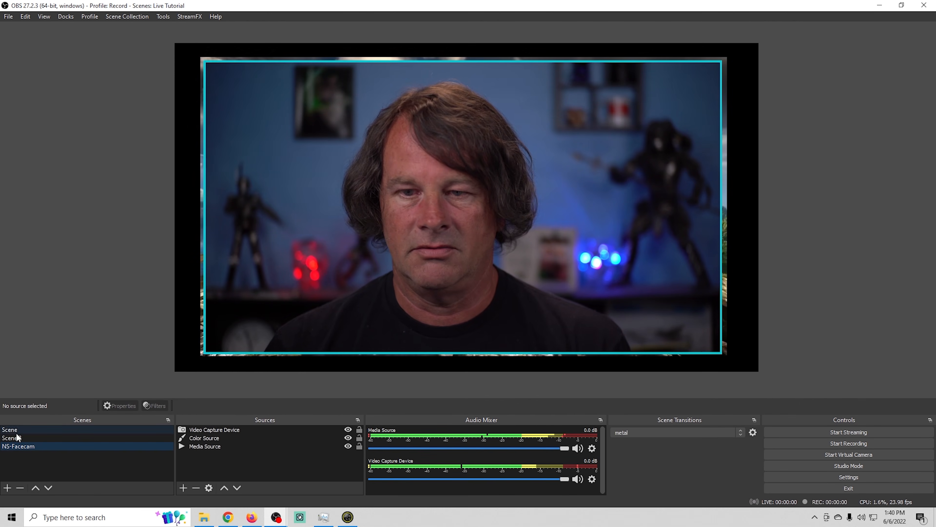
pyautogui.click(17, 431)
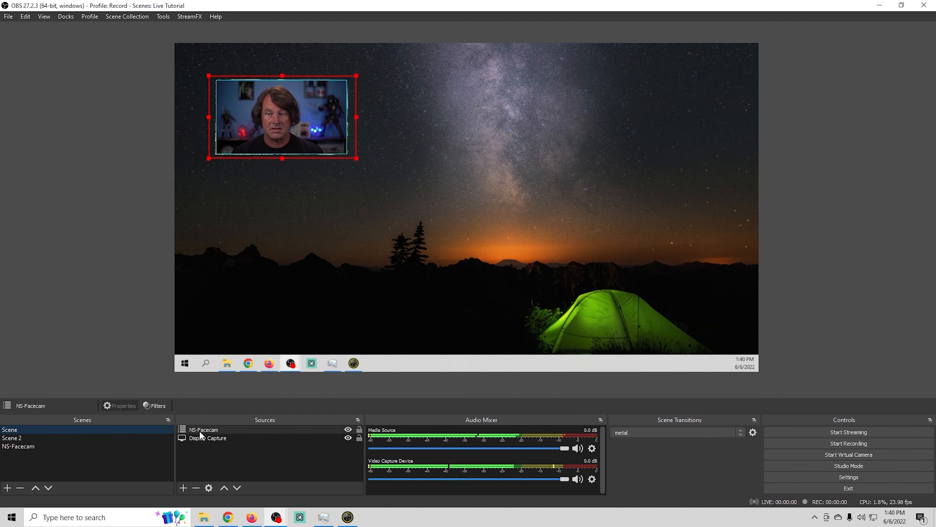
# Step: Add a Freeze effect filter to the NS-Facecam source in Scene and switch the filter off
pyautogui.rightClick(199, 432)
pyautogui.click(215, 412)
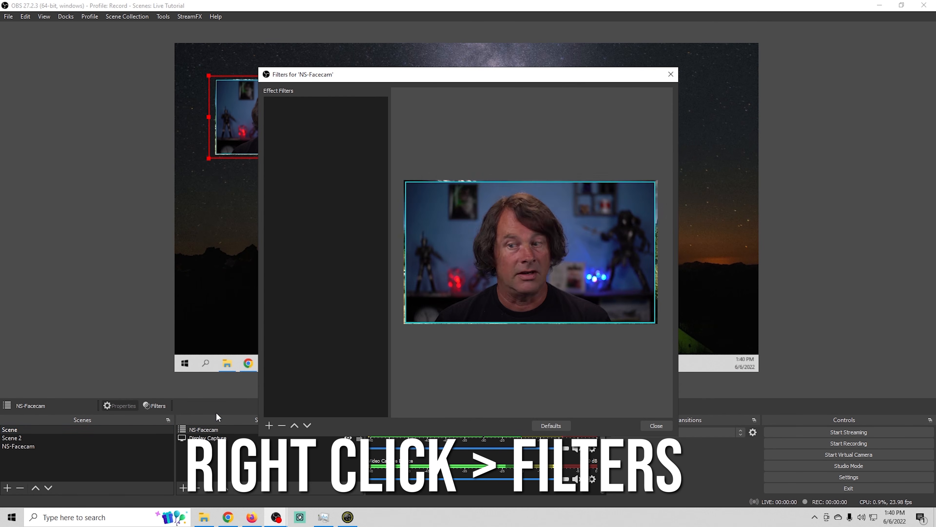
pyautogui.click(267, 425)
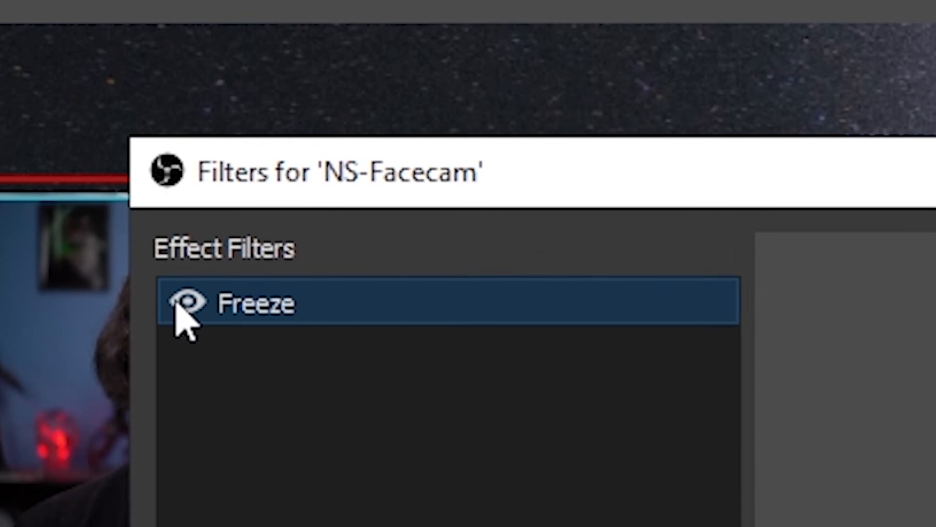
pyautogui.click(175, 52)
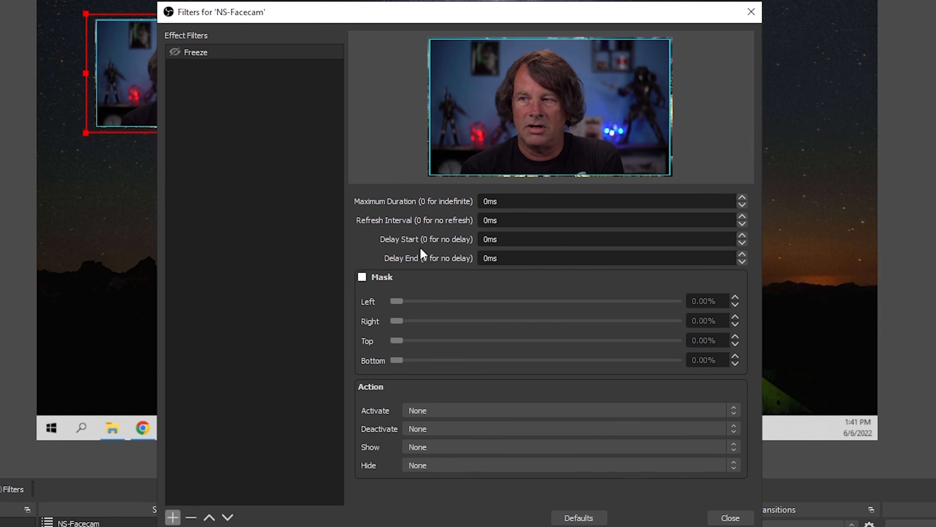
# Step: Try the Freeze filter with a maximum duration of 1000 ms, and reset the duration to 0 ms
pyautogui.click(421, 200)
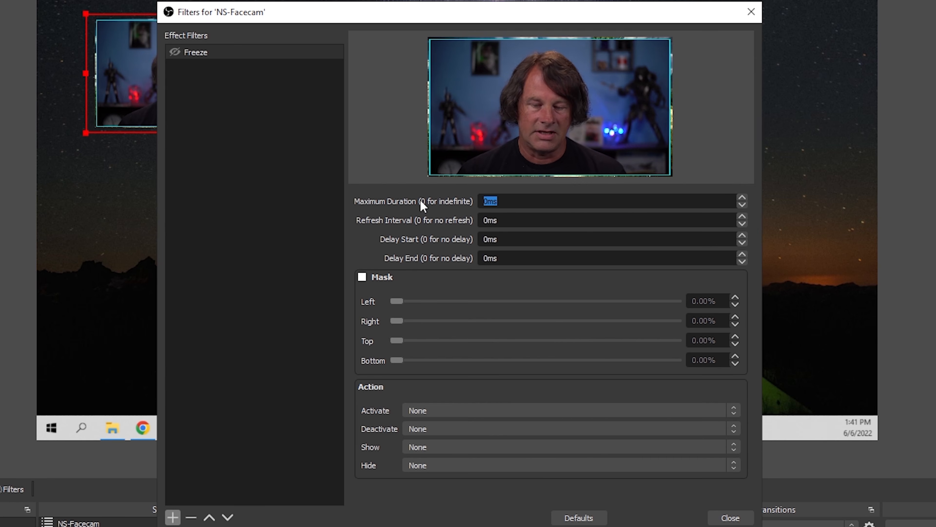
pyautogui.write('1000')
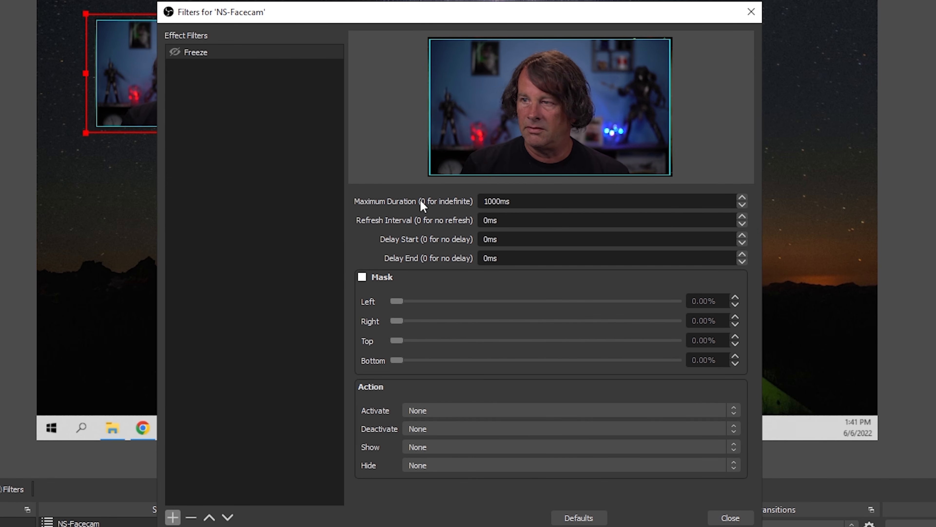
pyautogui.click(174, 52)
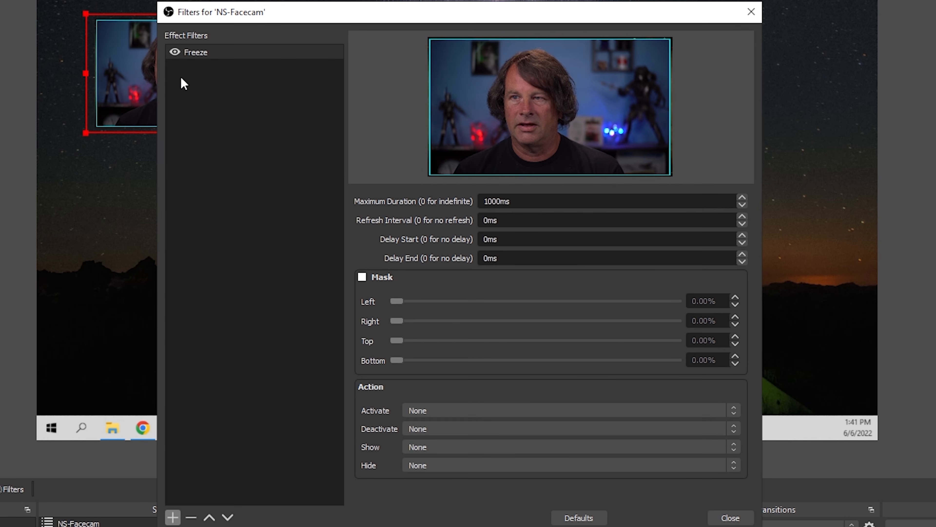
pyautogui.click(175, 52)
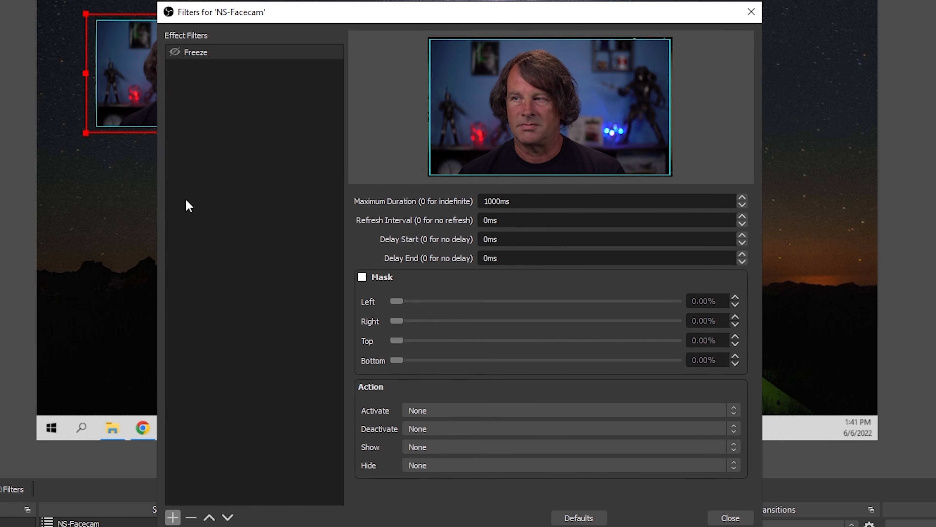
pyautogui.moveTo(559, 205); pyautogui.dragTo(357, 196)
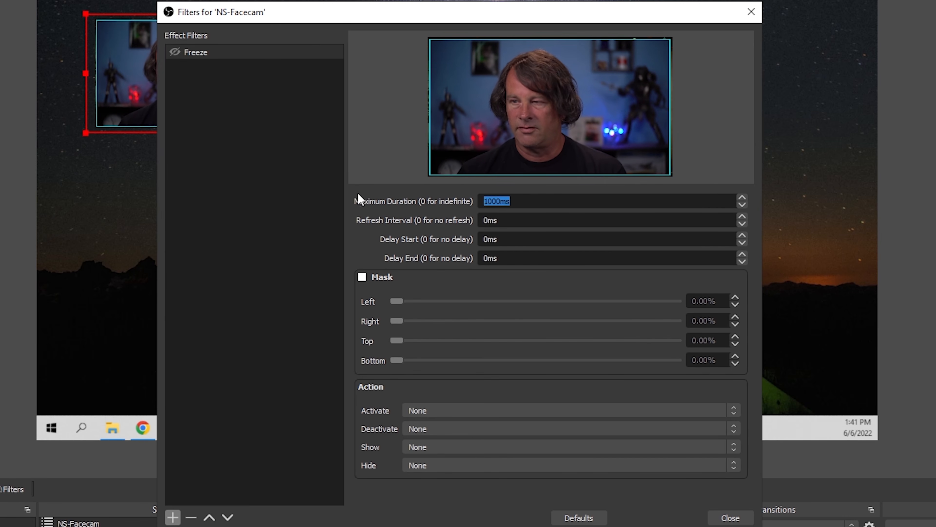
pyautogui.write('0')
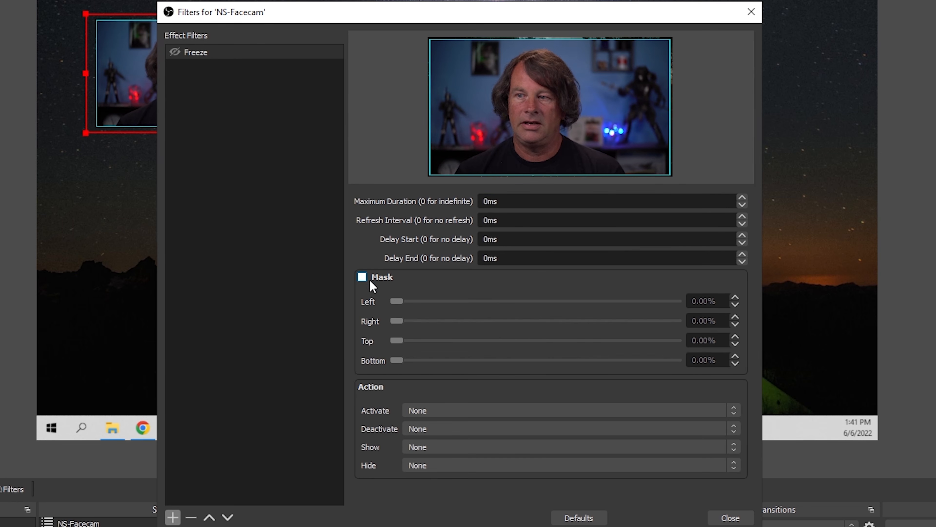
# Step: Test the Freeze filter with its mask enabled and the mask's Right value set to 50.51%
pyautogui.click(362, 277)
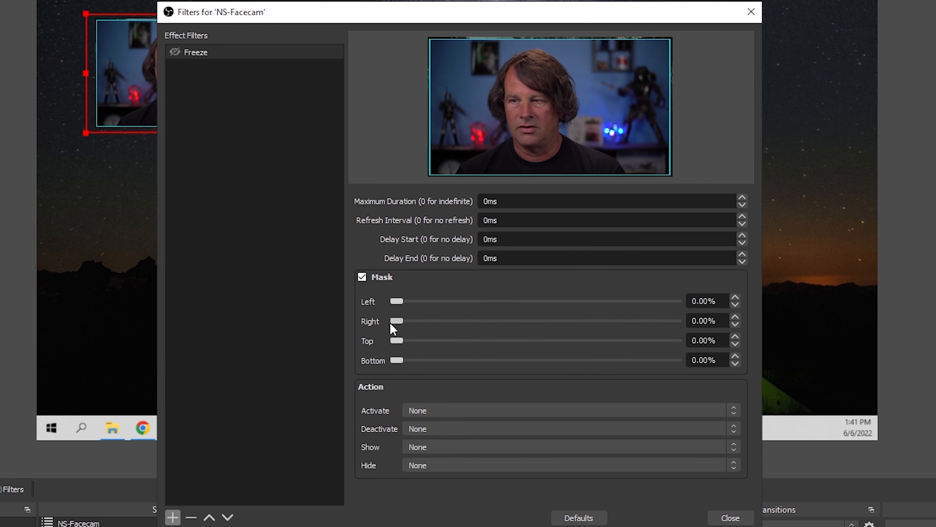
pyautogui.moveTo(397, 320); pyautogui.dragTo(530, 334)
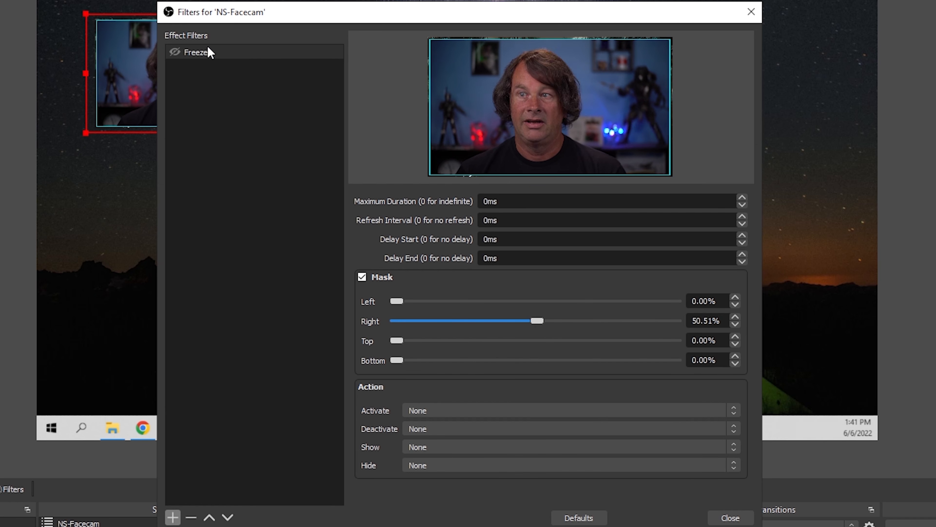
pyautogui.click(176, 51)
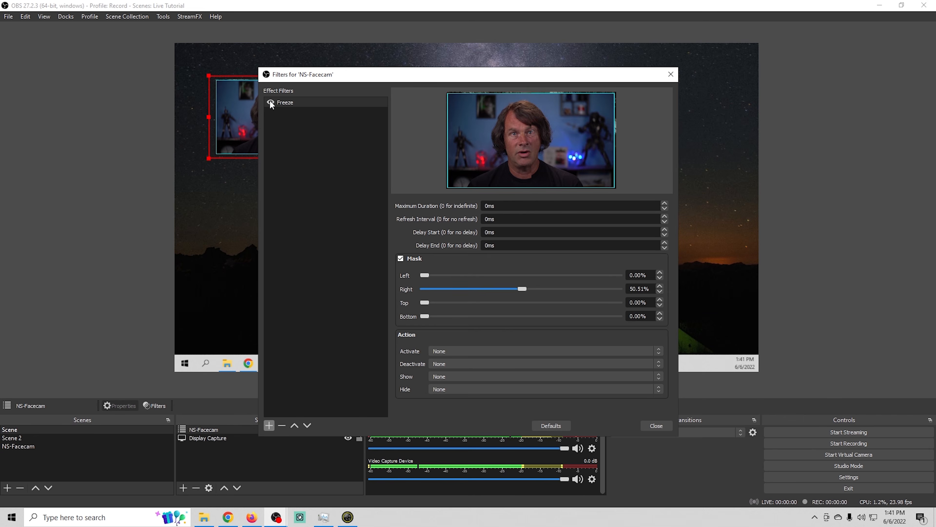
# Step: Turn the Freeze filter's mask off and back on, with its Right value at 0.00%
pyautogui.click(410, 261)
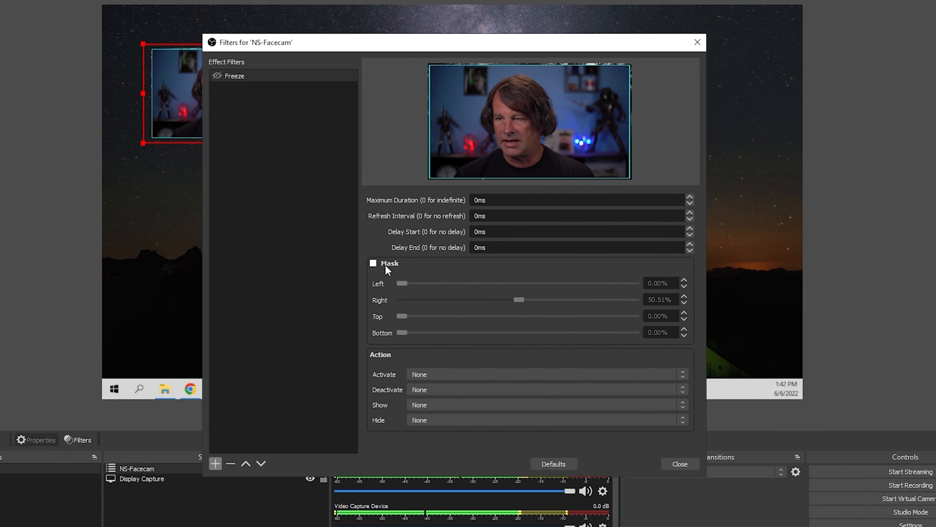
pyautogui.click(374, 263)
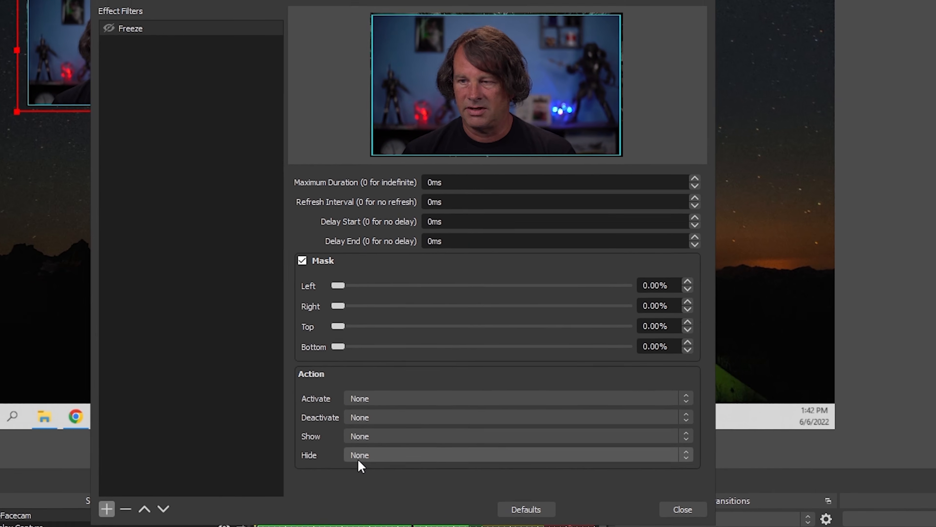
# Step: Set the Freeze filter's Show action to Enable Freeze and Hide action to Disable Freeze, and move NS-Facecam fully inside the canvas
pyautogui.click(419, 425)
pyautogui.click(419, 442)
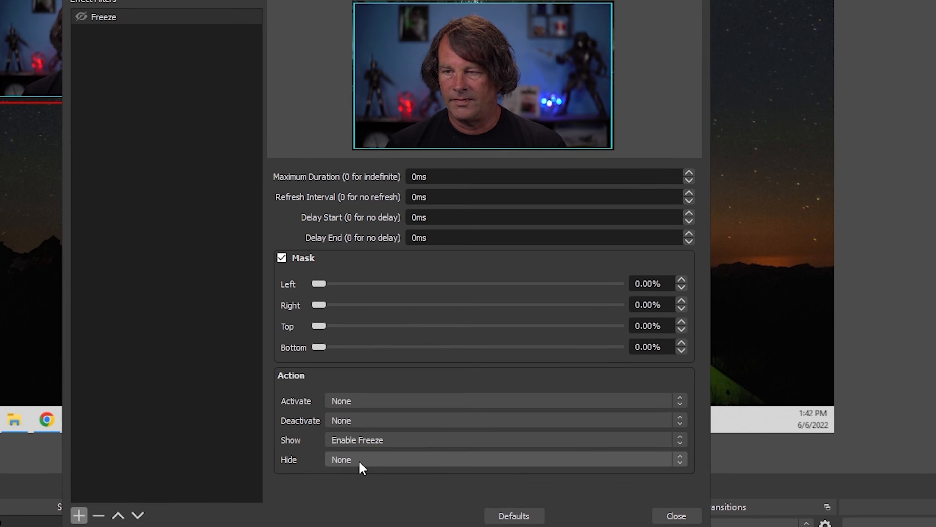
pyautogui.click(354, 459)
pyautogui.click(351, 489)
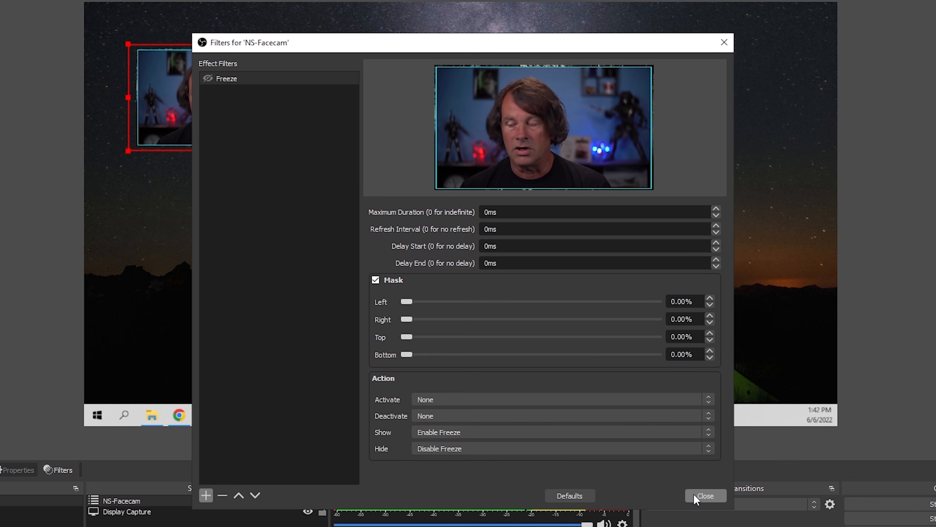
pyautogui.click(705, 495)
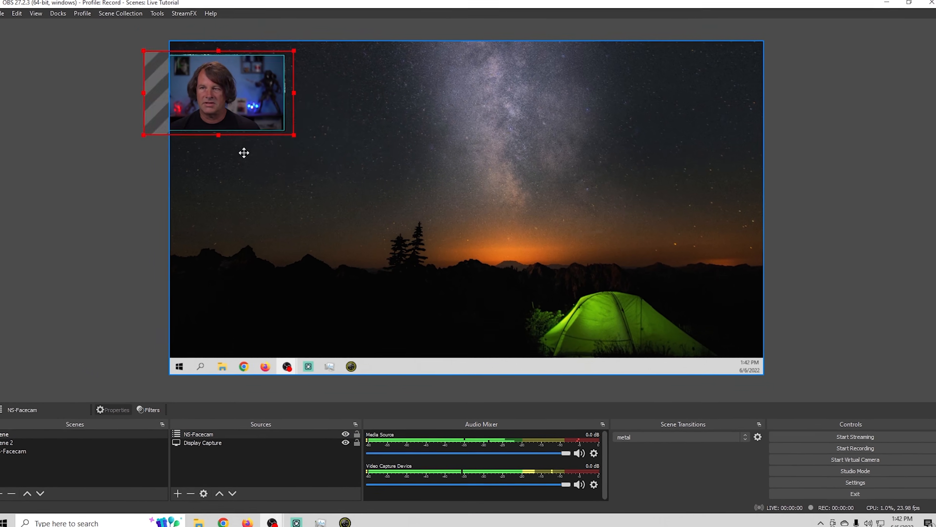
pyautogui.moveTo(223, 102); pyautogui.dragTo(264, 100)
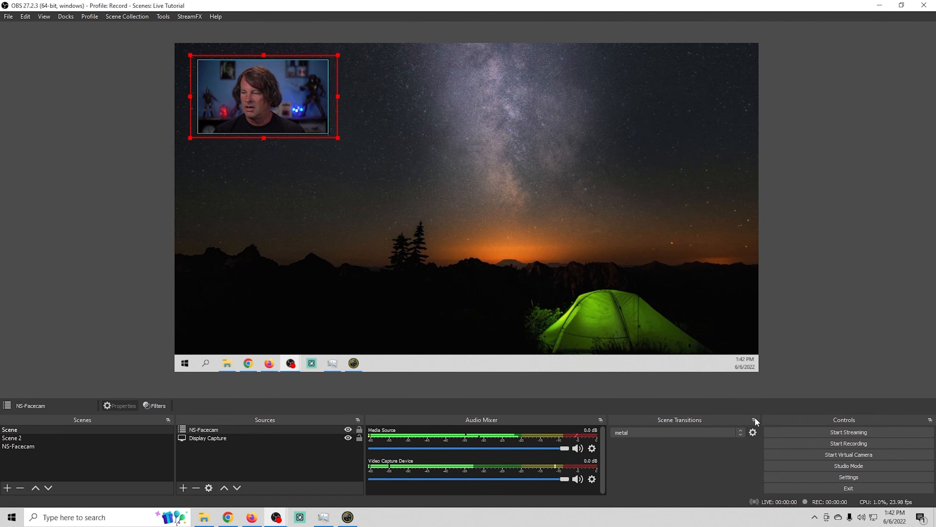
# Step: Assign the comma hotkey to Enable Freeze and the period hotkey to Disable Freeze for NS-Facecam, and apply the settings
pyautogui.click(821, 477)
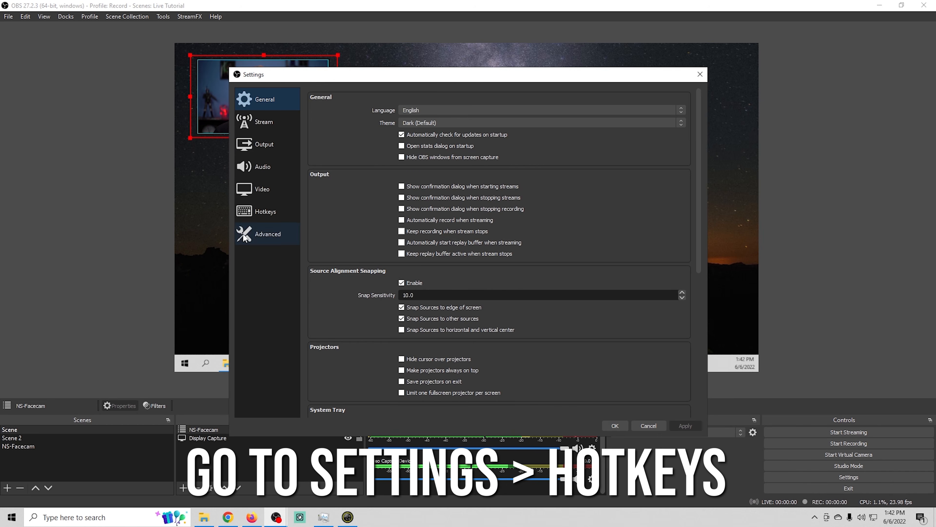
pyautogui.click(243, 215)
pyautogui.scroll(-12, 367, 284)
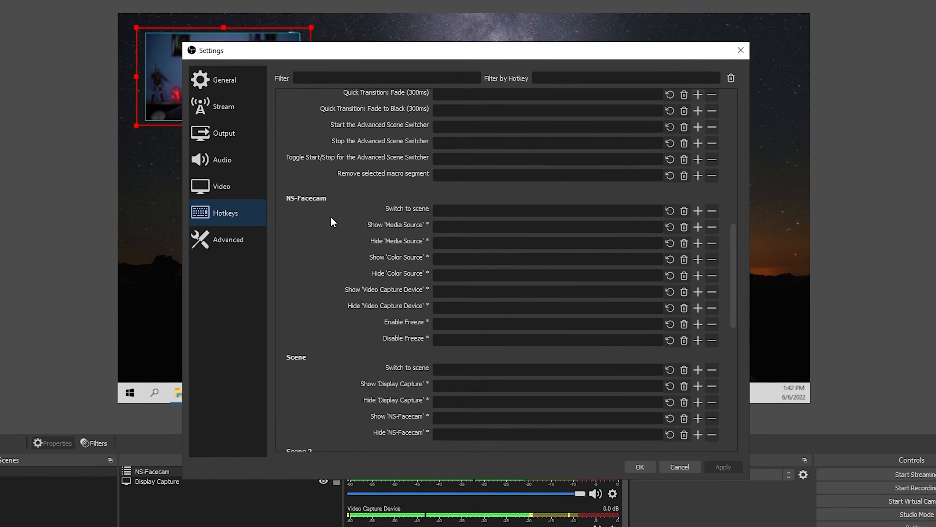
pyautogui.scroll(-3, 391, 313)
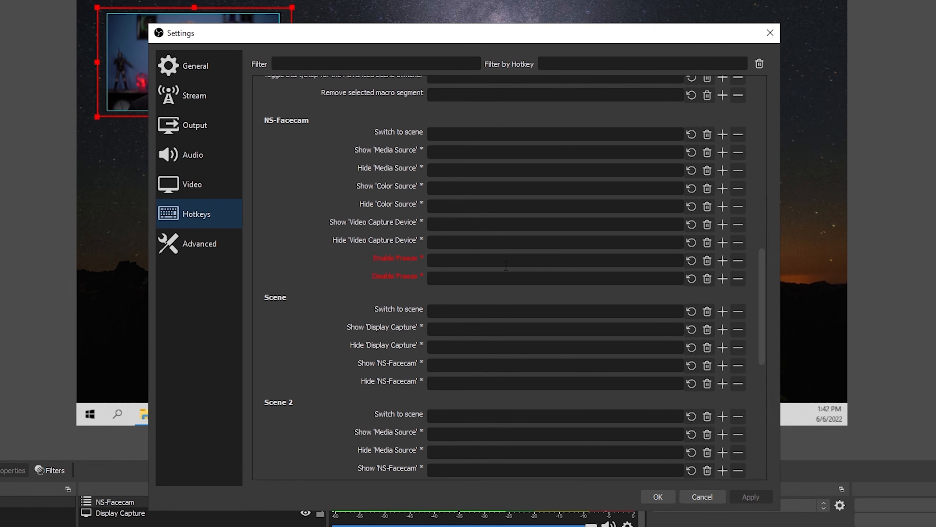
pyautogui.click(468, 263)
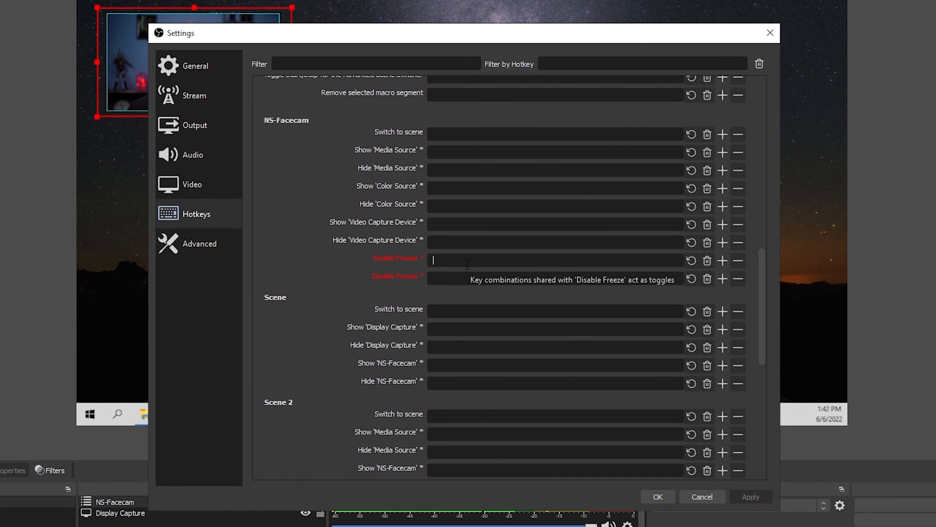
pyautogui.press(',')
pyautogui.press('.')
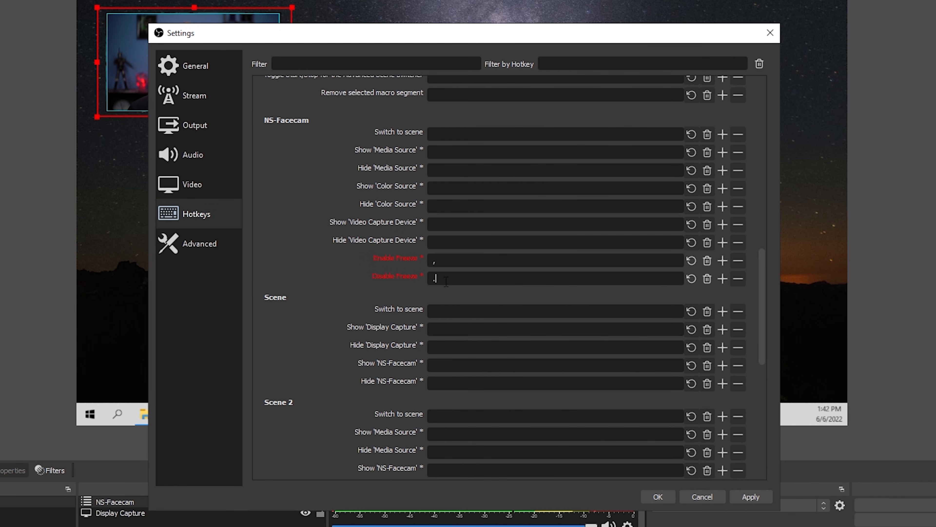
pyautogui.click(749, 497)
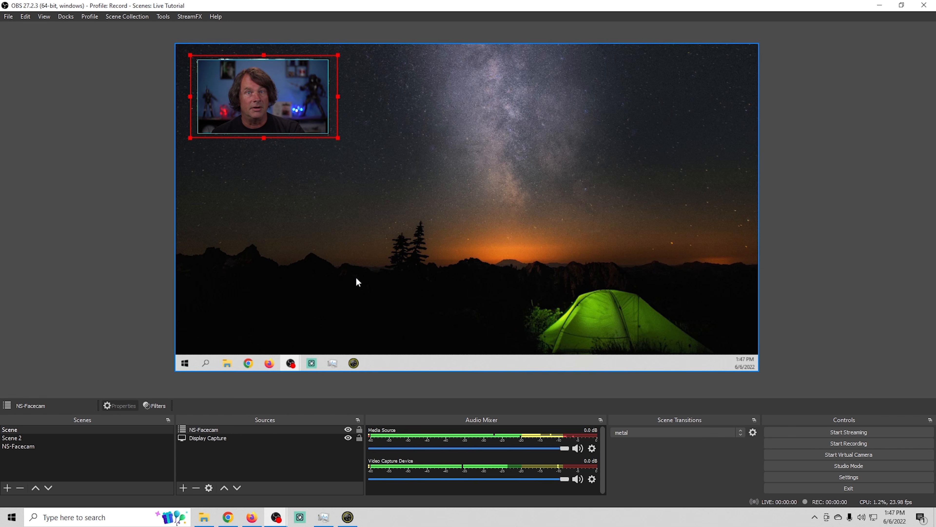
# Step: Switch to Scene 2
pyautogui.click(100, 439)
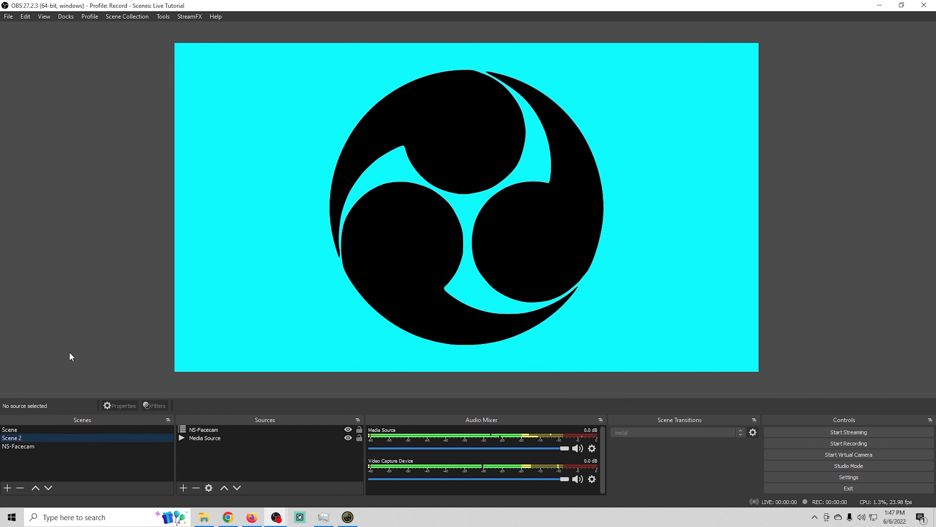